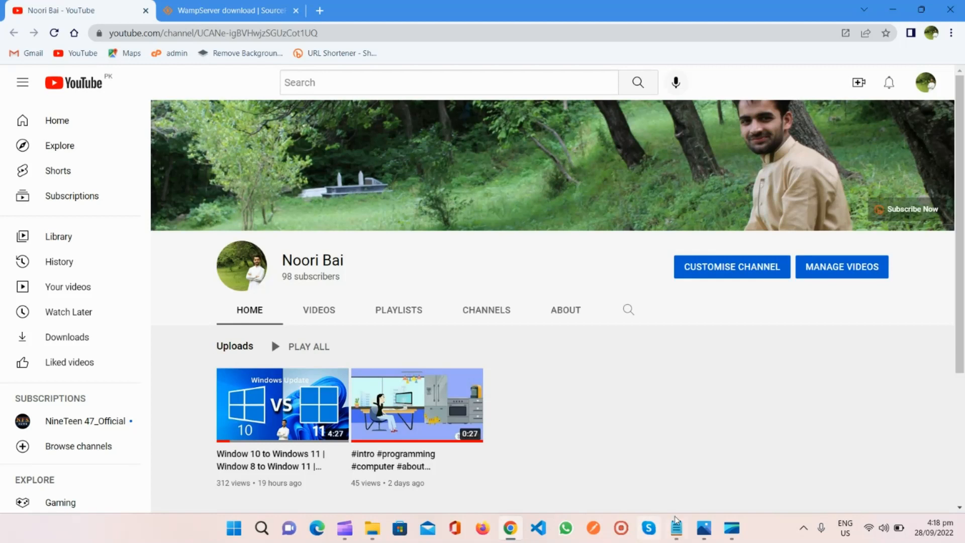
- Review the Today_Topic note in Notepad and return to Chrome
mouse_move(689, 520)
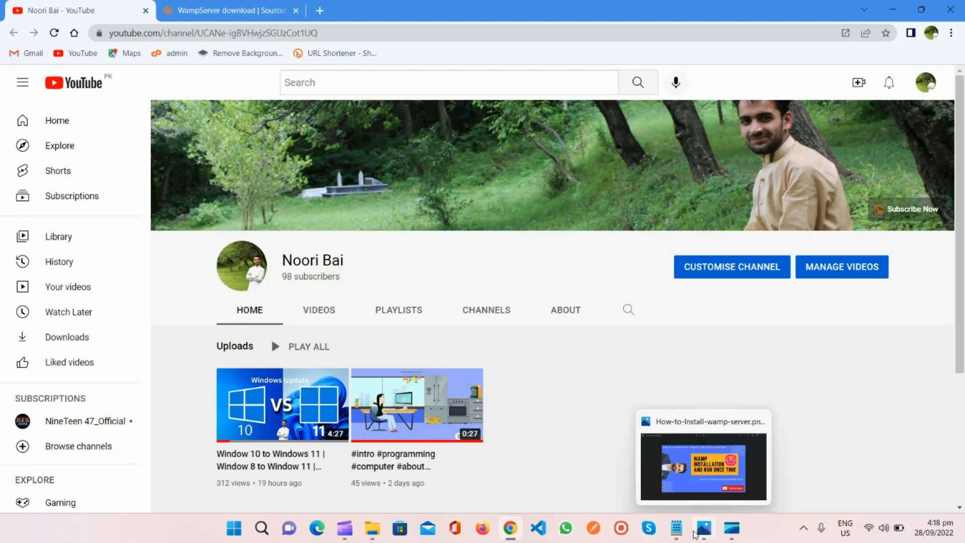
click(678, 534)
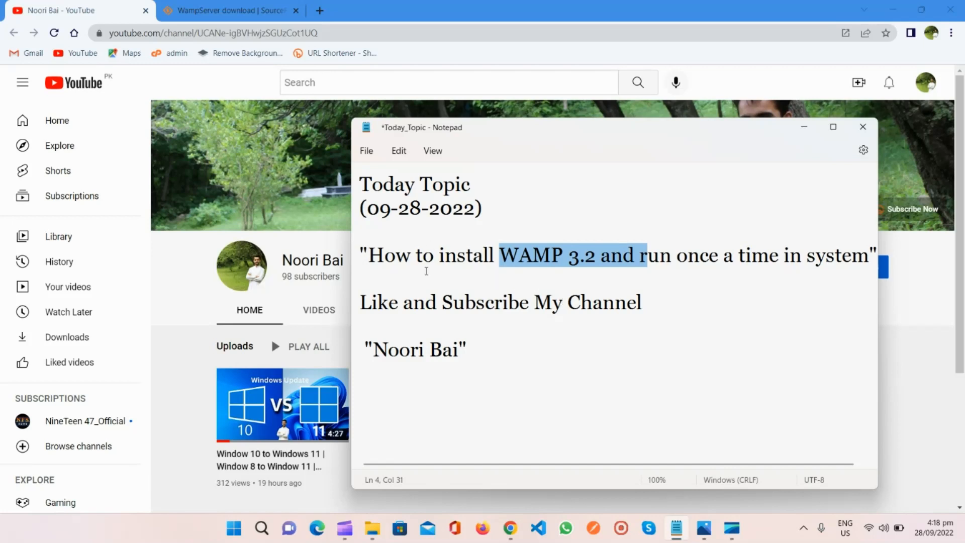
click(509, 538)
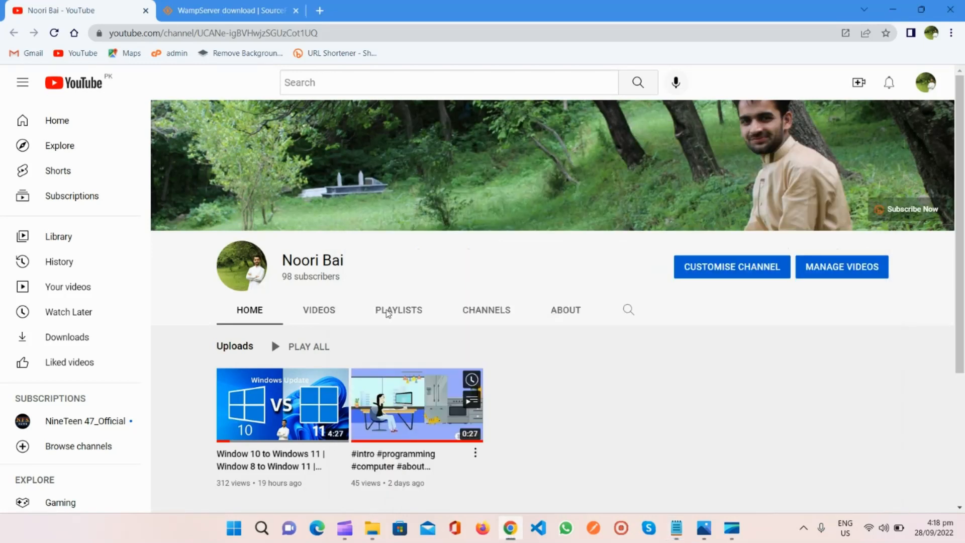
- Search Google for "WAMP serve" in the SourceForge page's tab and open the official WampServer website
click(184, 6)
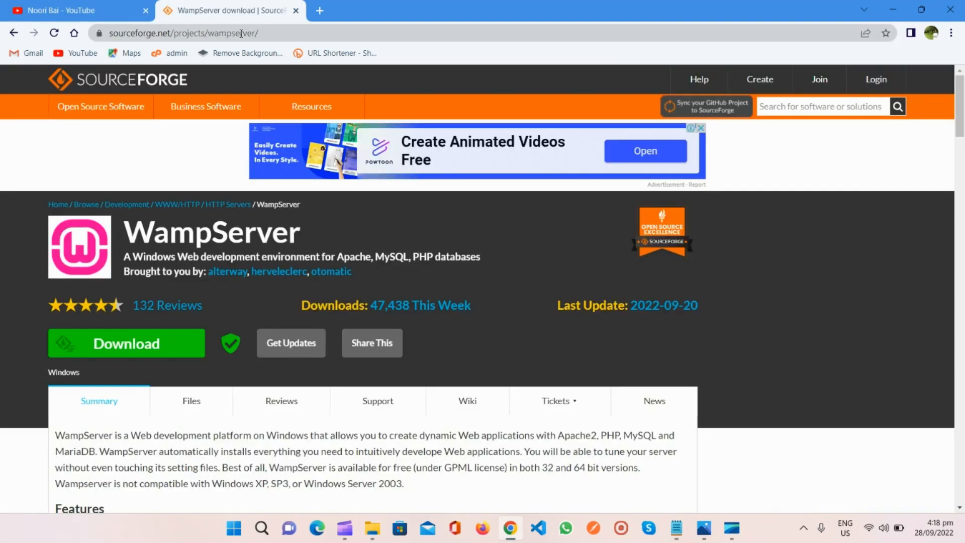
click(241, 33)
text(wamp)
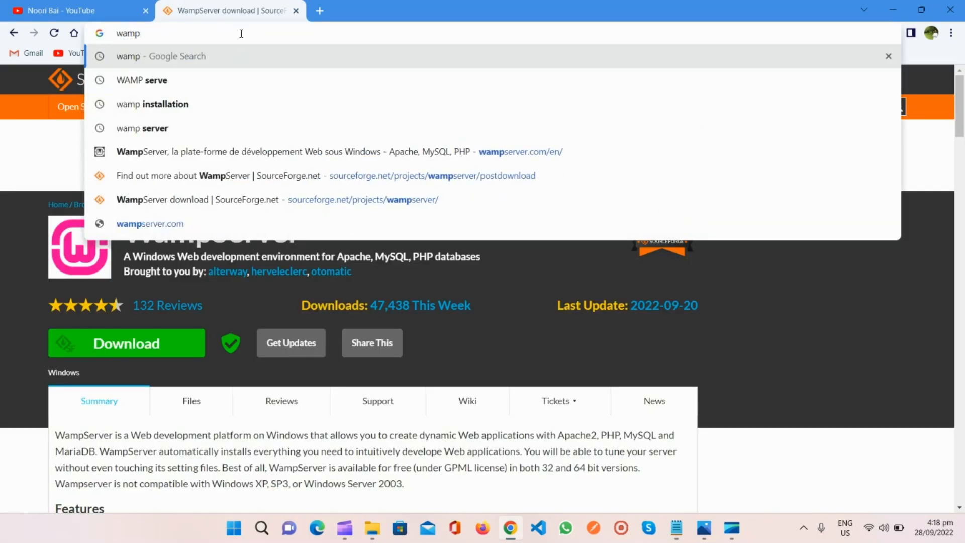
key(Down)
key(Return)
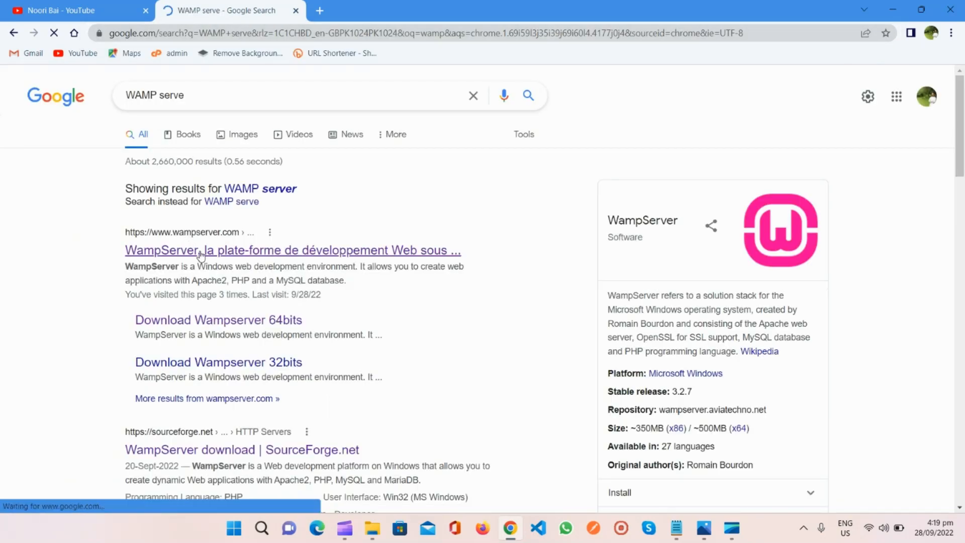
click(201, 255)
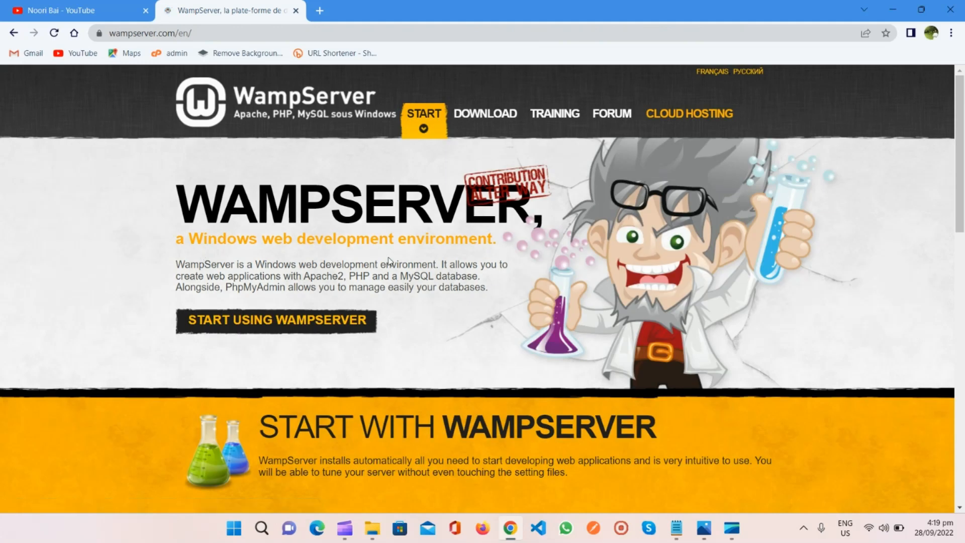
- Start the direct download of WampServer 64 bits (x64) 3.2.6 without filling in the form, and cancel it
drag(961, 178, 962, 331)
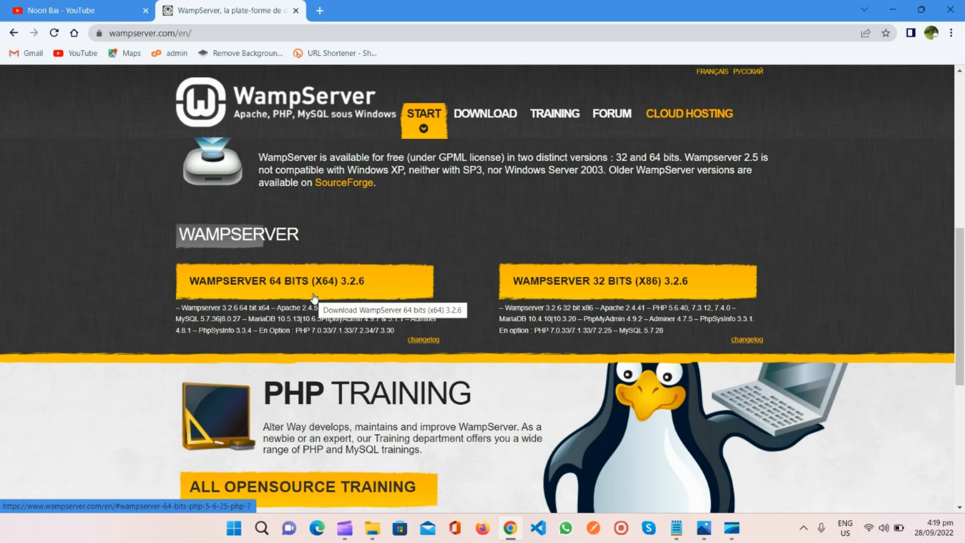
click(271, 280)
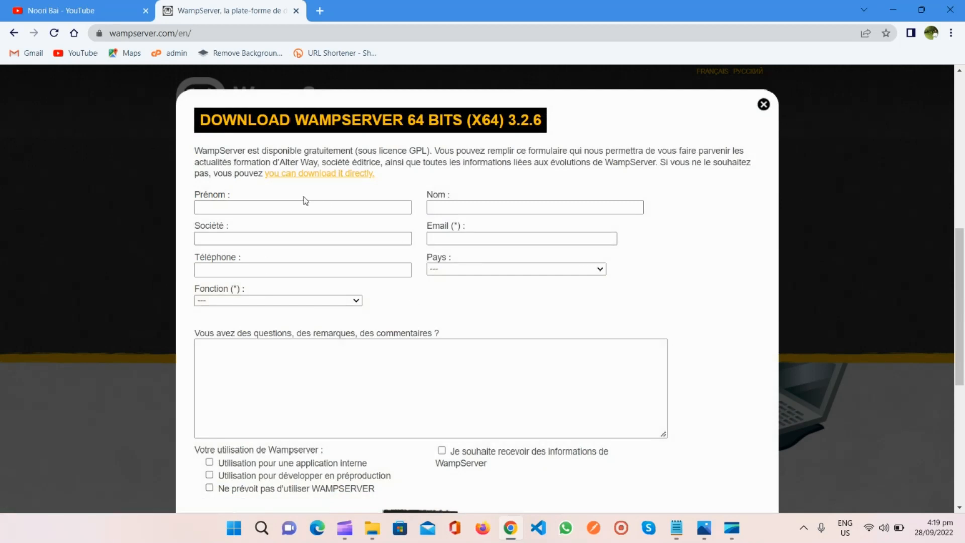
click(287, 175)
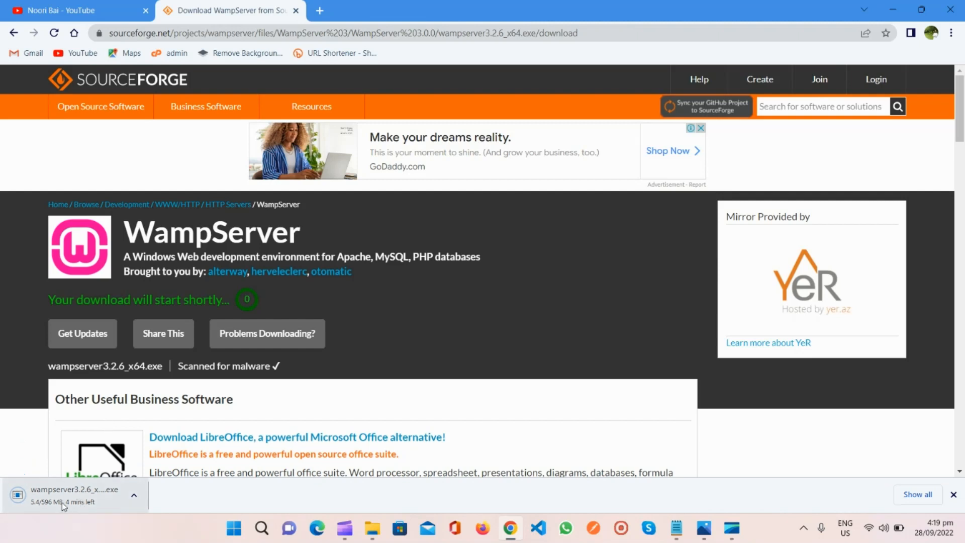
click(134, 497)
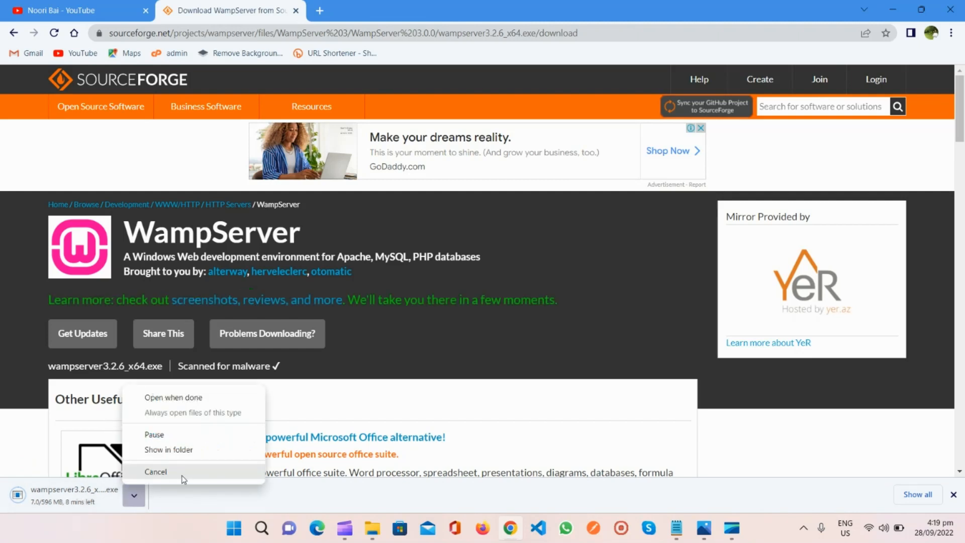
click(154, 473)
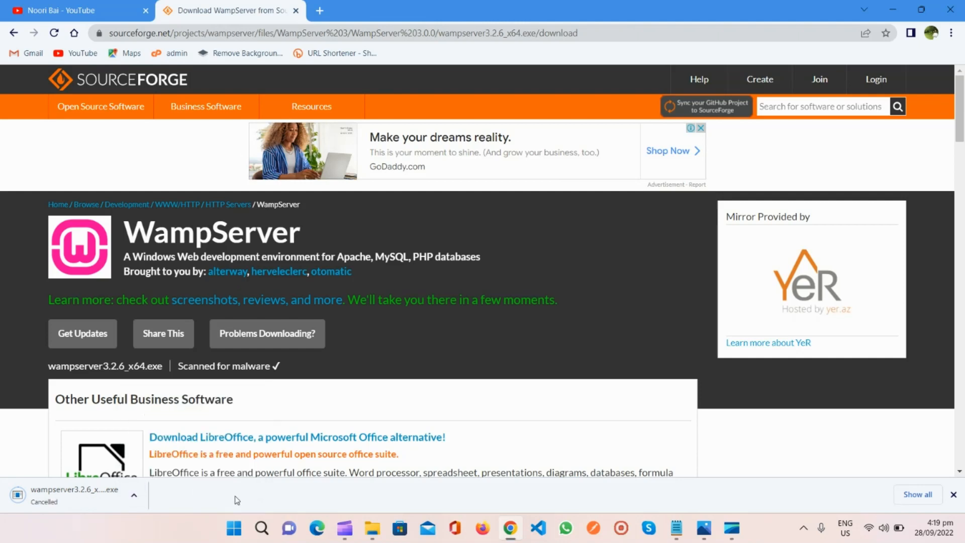
- Run the wampserver3.2.6_x64 installer from the Downloads folder in File Explorer, with English as the setup language
click(371, 529)
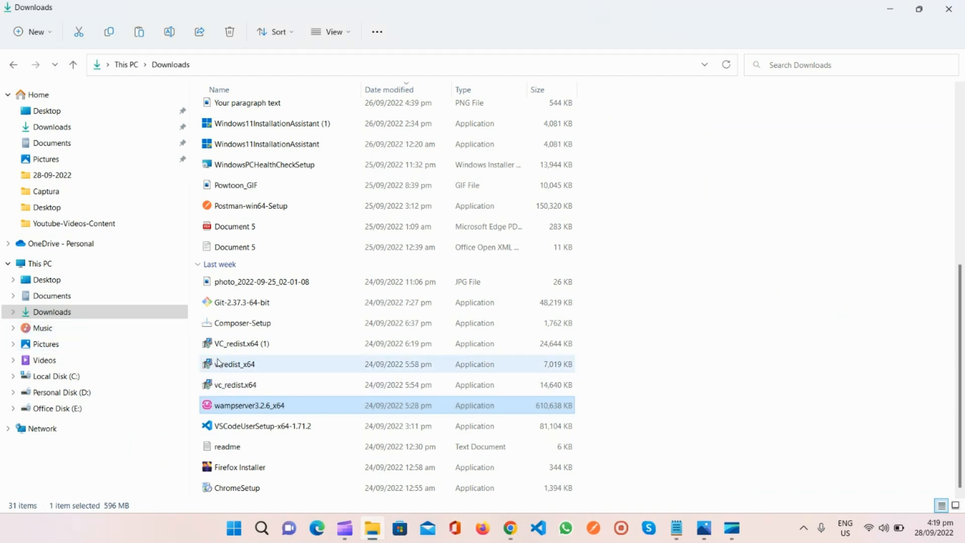
mouse_move(266, 409)
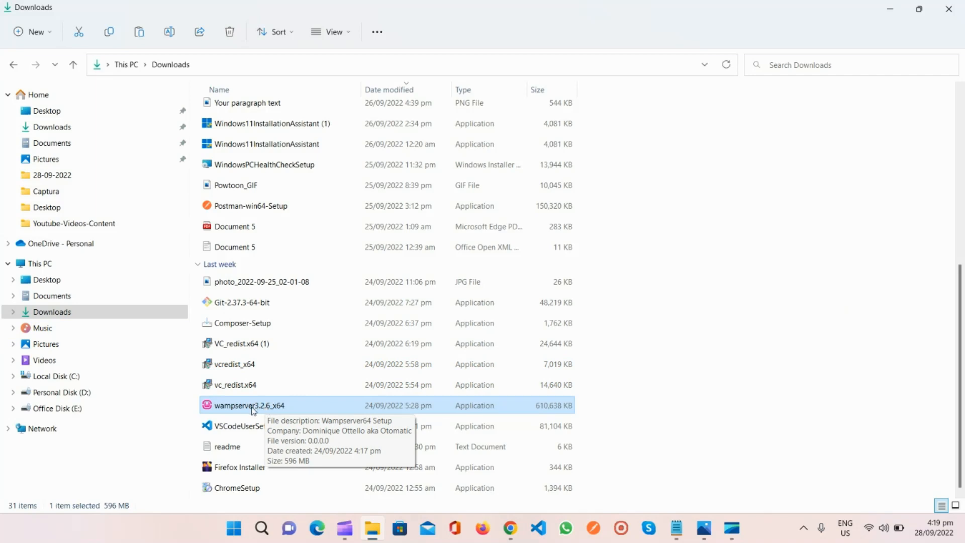
double_click(253, 410)
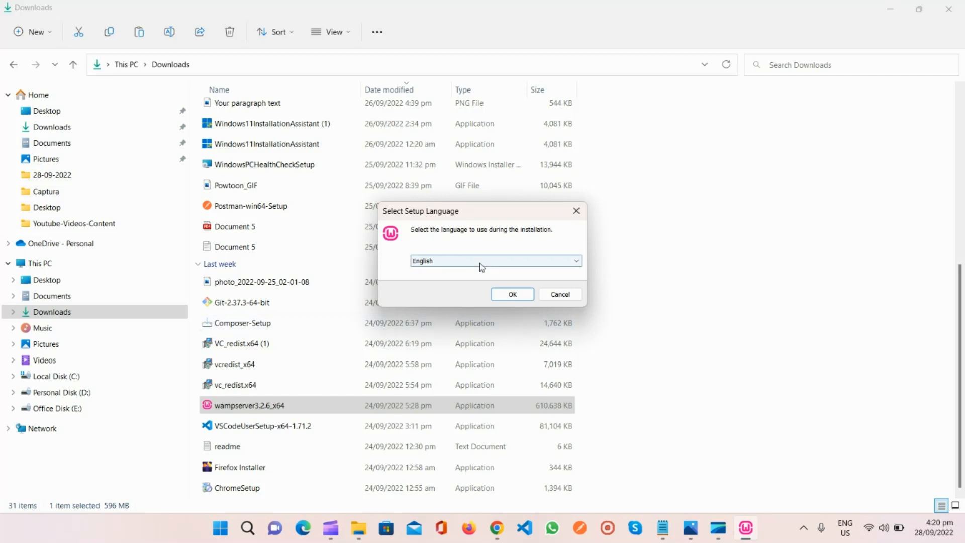
click(512, 293)
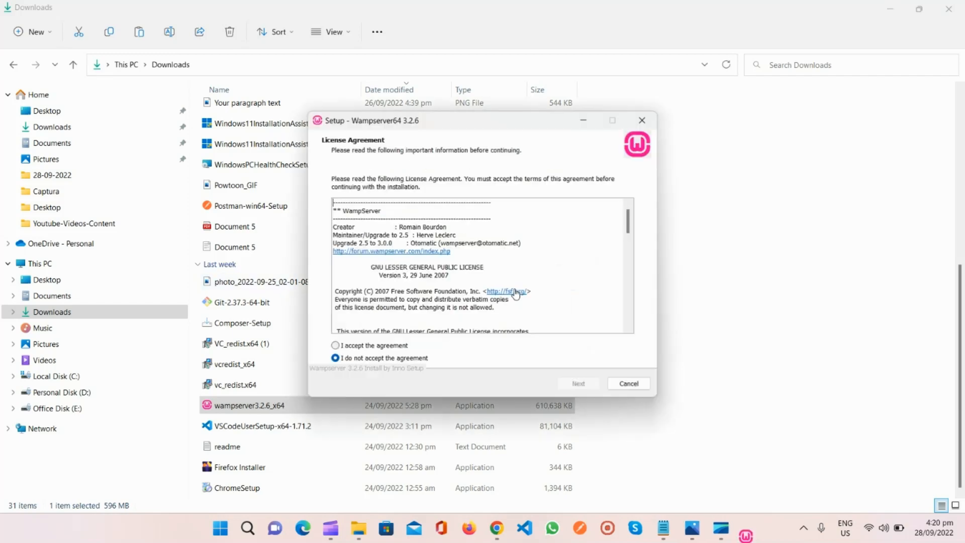
- Accept the license agreement and keep c:\wamp64 as the installation folder
click(336, 346)
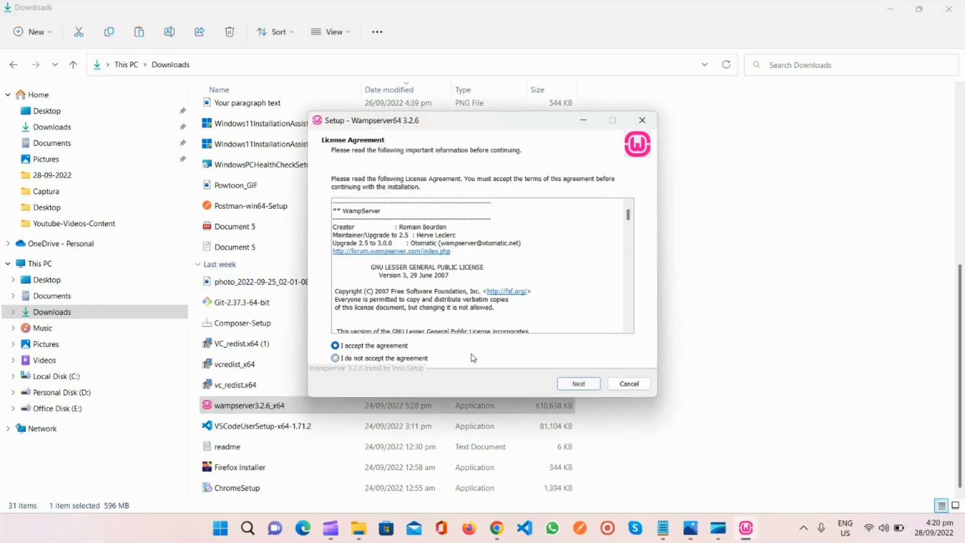
click(579, 383)
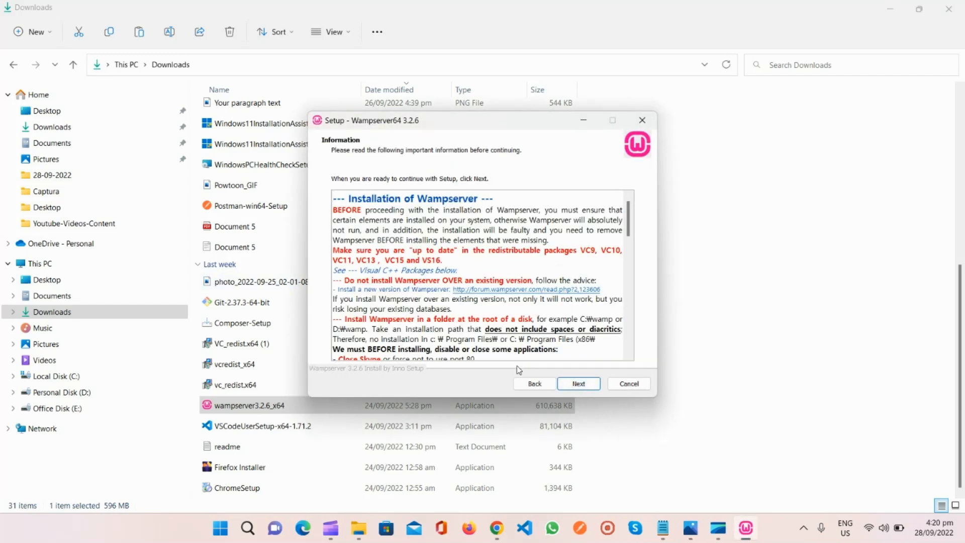
click(582, 384)
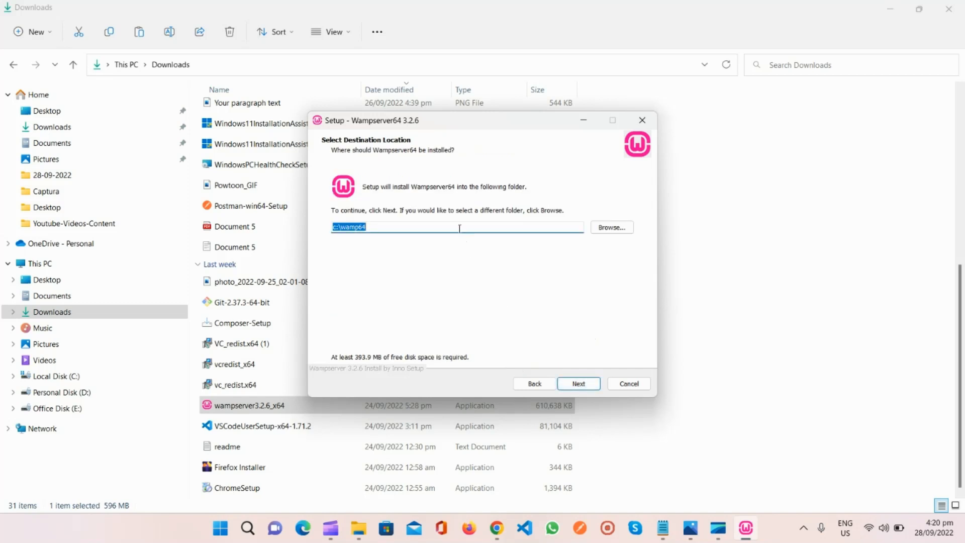
click(416, 227)
drag(404, 221, 323, 230)
click(577, 383)
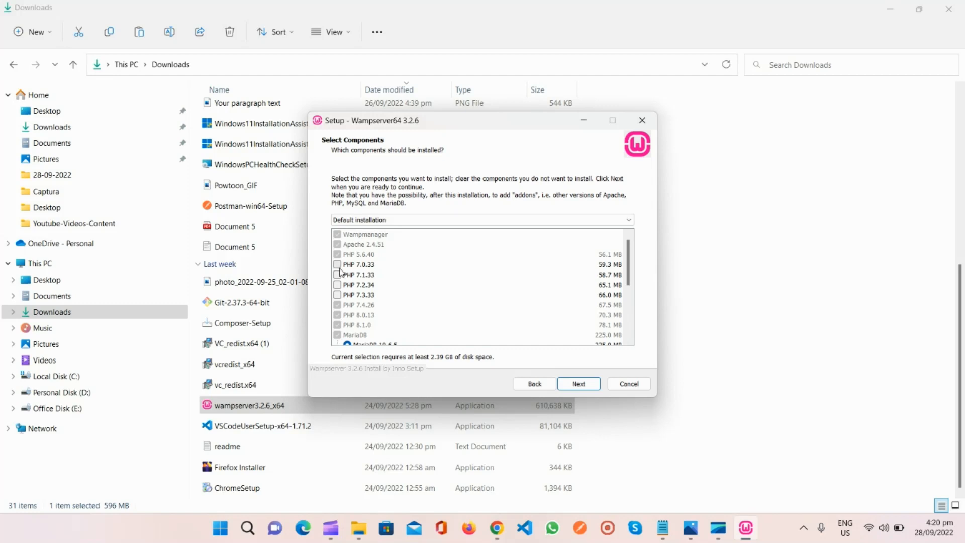
- Add PHP 7.0.33, 7.1.33, 7.2.34 and 7.3.33 to the components to install and confirm the selection
click(336, 264)
click(338, 274)
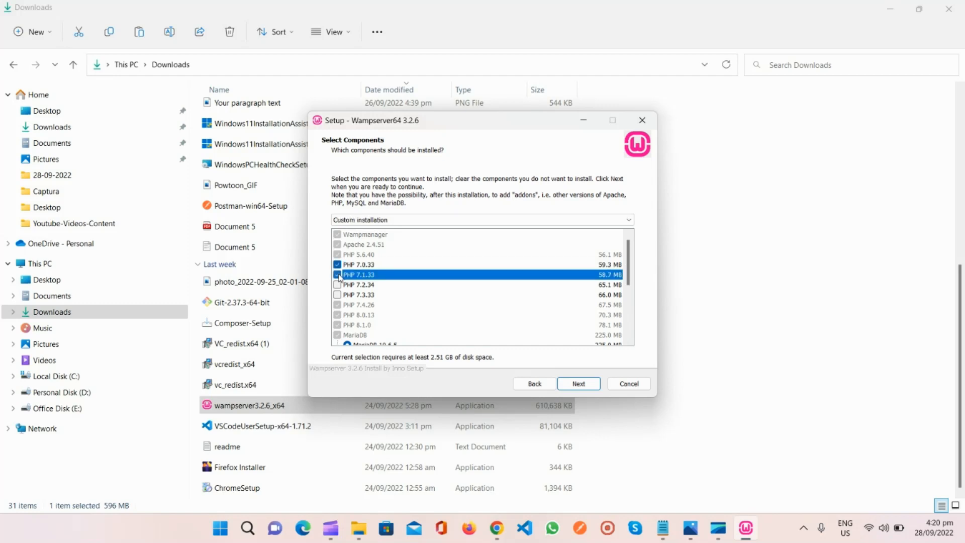
click(337, 284)
click(337, 294)
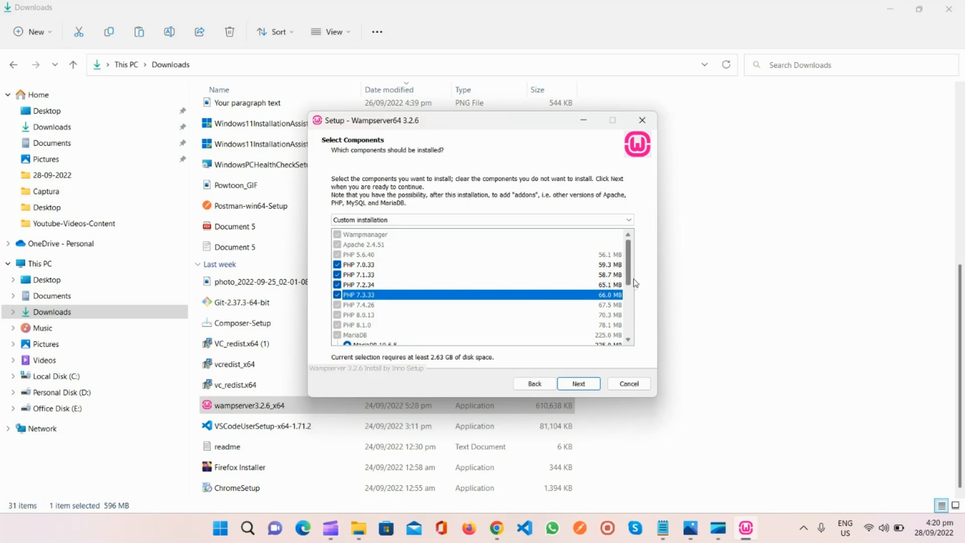
drag(628, 281, 627, 355)
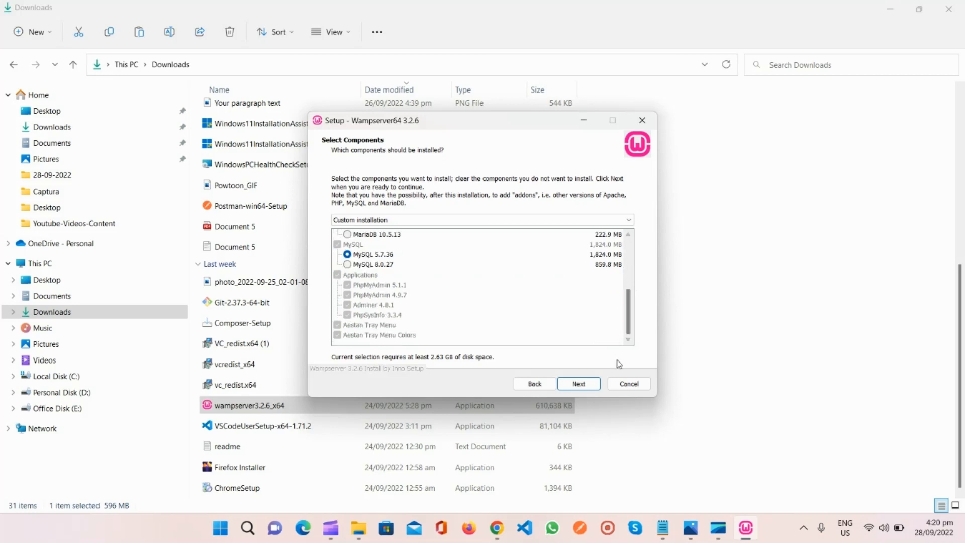
click(579, 383)
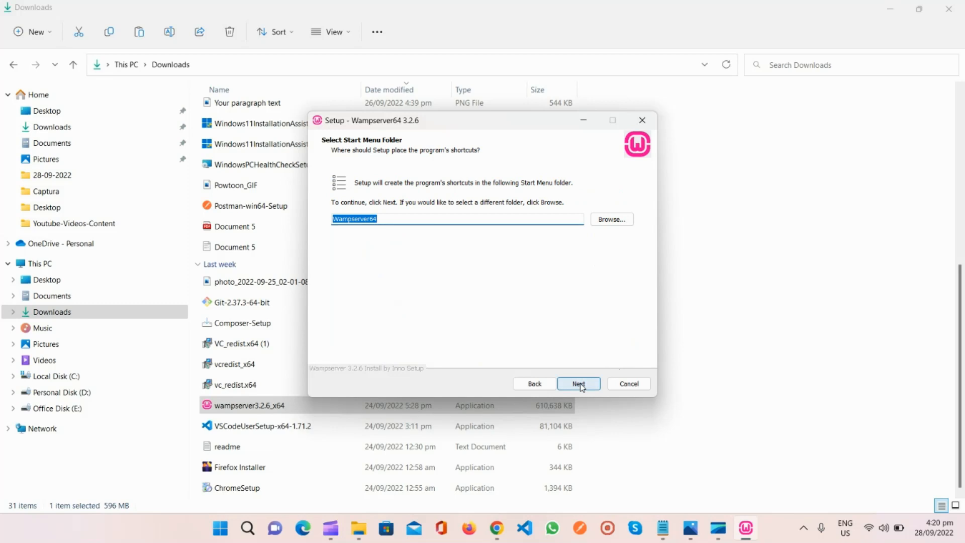
- Keep Wampserver64 as the Start Menu folder and start the installation
click(579, 383)
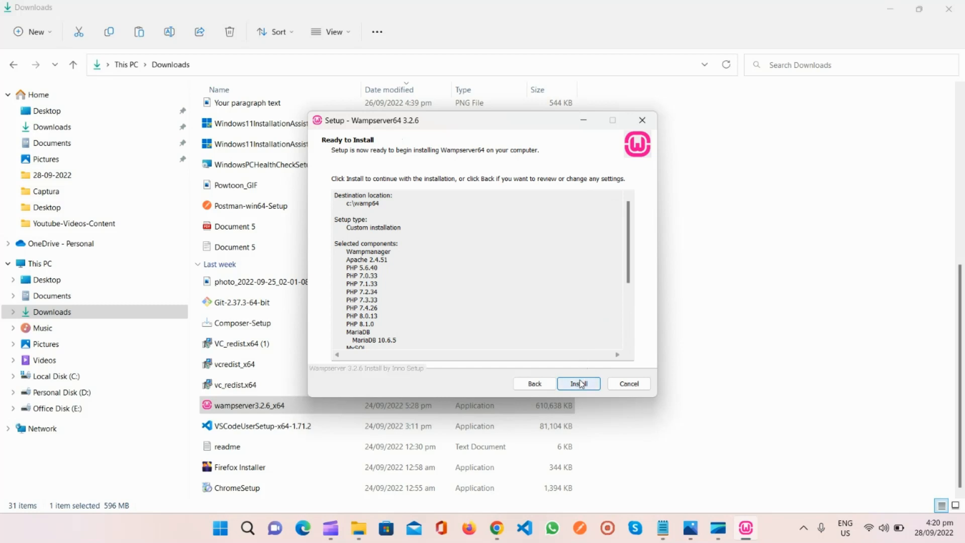
click(579, 384)
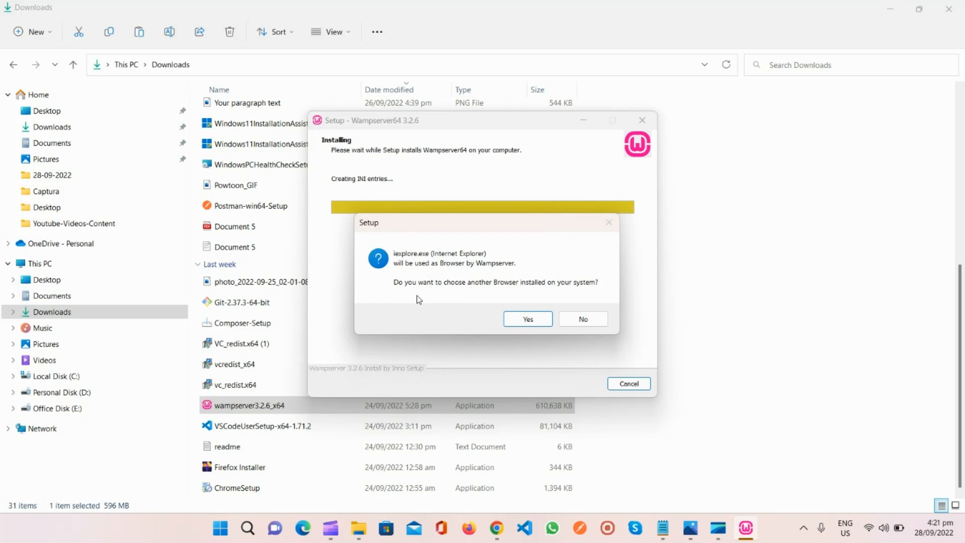
- Keep Internet Explorer as the browser and Notepad as the text editor for Wampserver, and finish the setup wizard
click(593, 323)
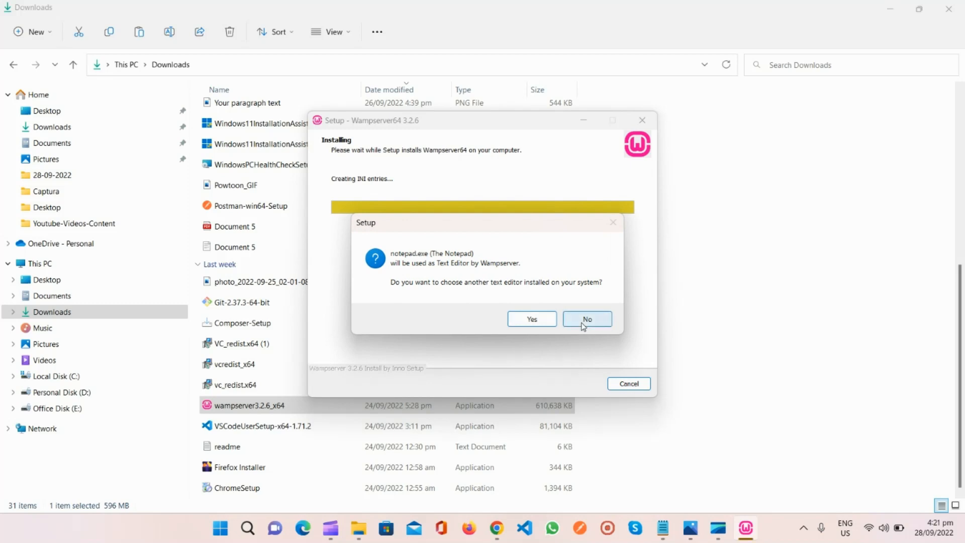
click(583, 325)
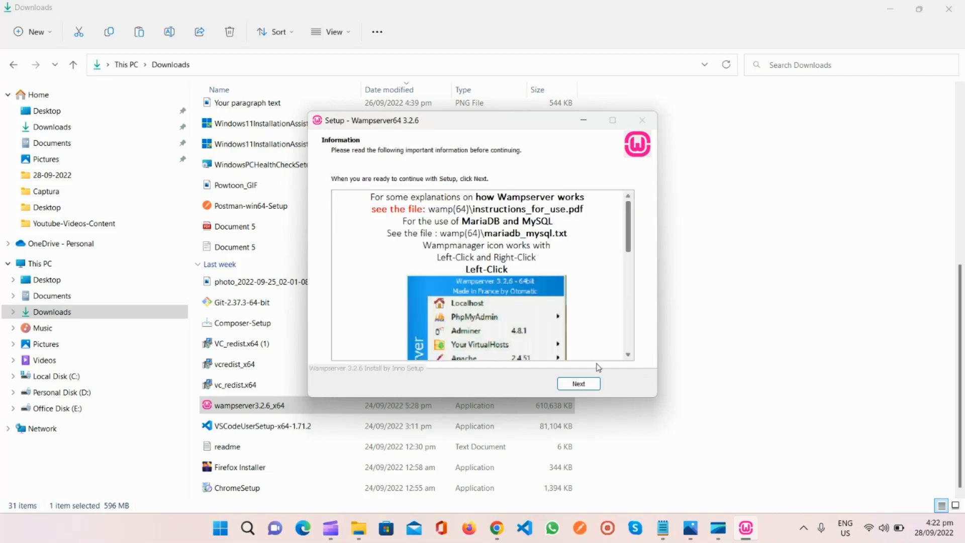
click(582, 387)
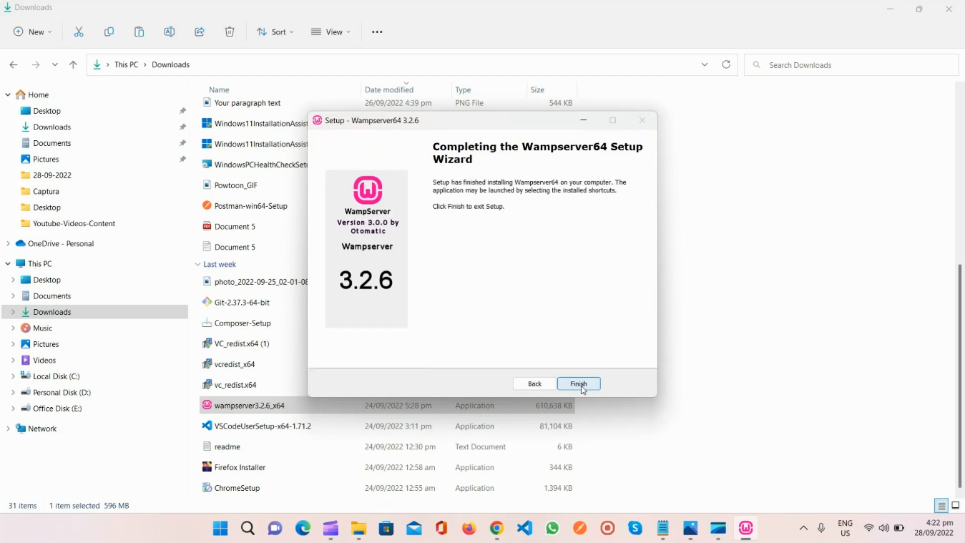
click(579, 384)
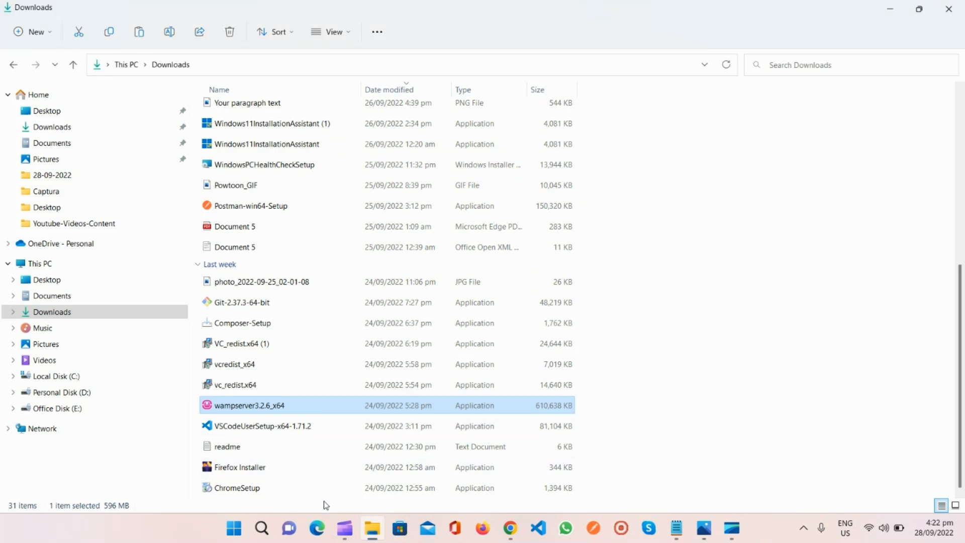
- Find Wampserver64 through Windows search with "wam" and run it as administrator
click(262, 528)
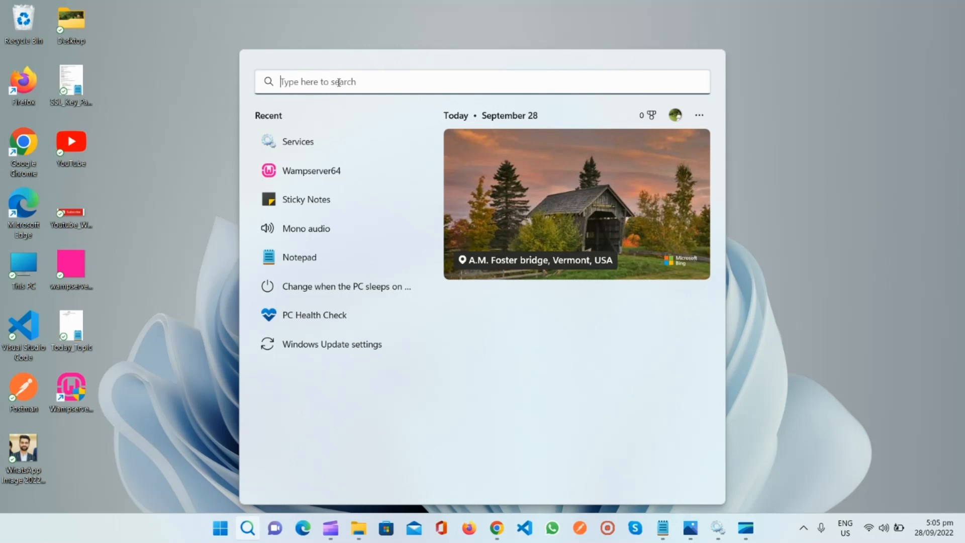
text(wam)
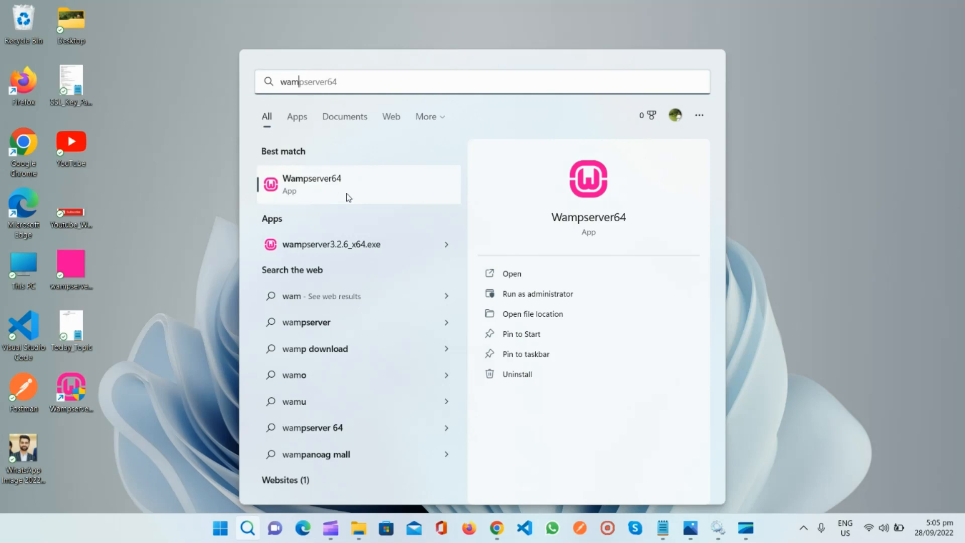
right_click(317, 183)
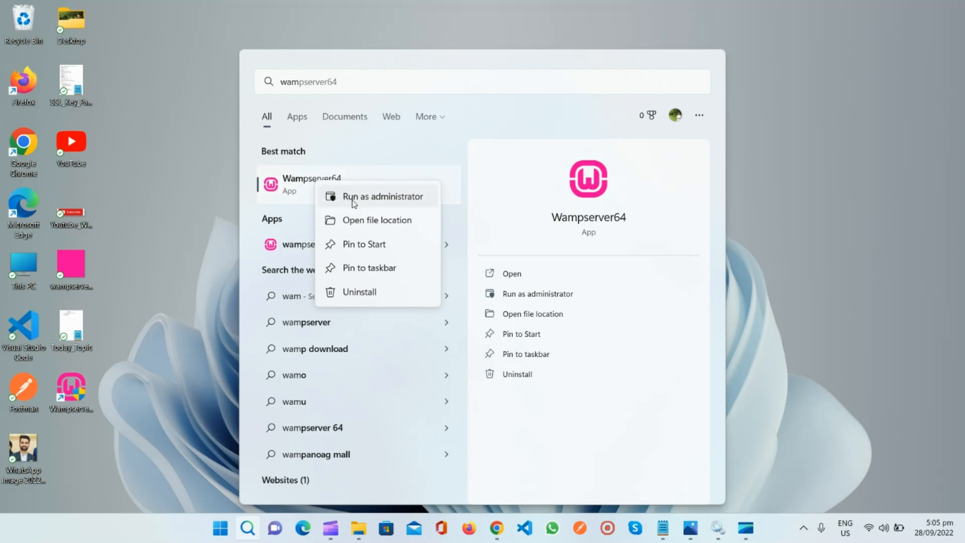
click(369, 197)
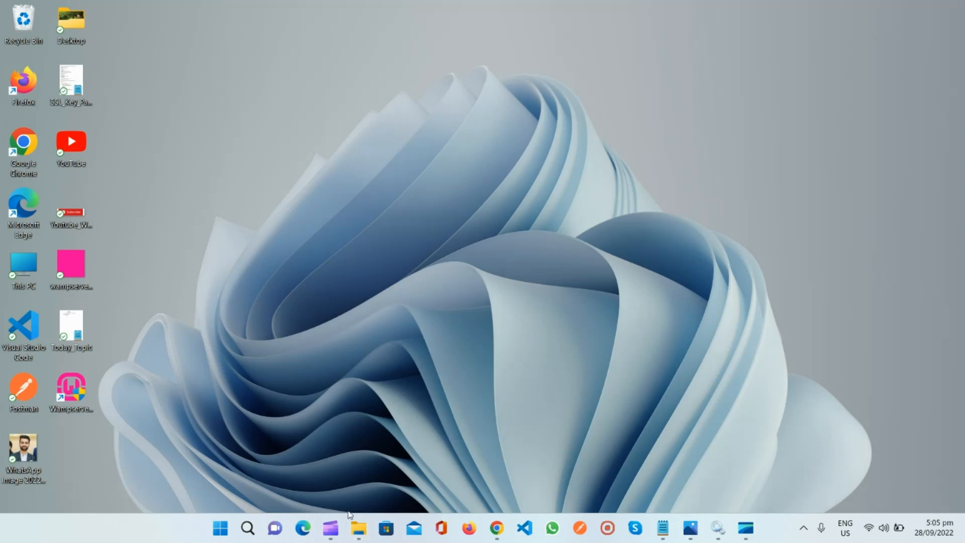
- Open the Services console through a Windows search for "servi" and locate the wampapache64 service with "wamp"
click(246, 527)
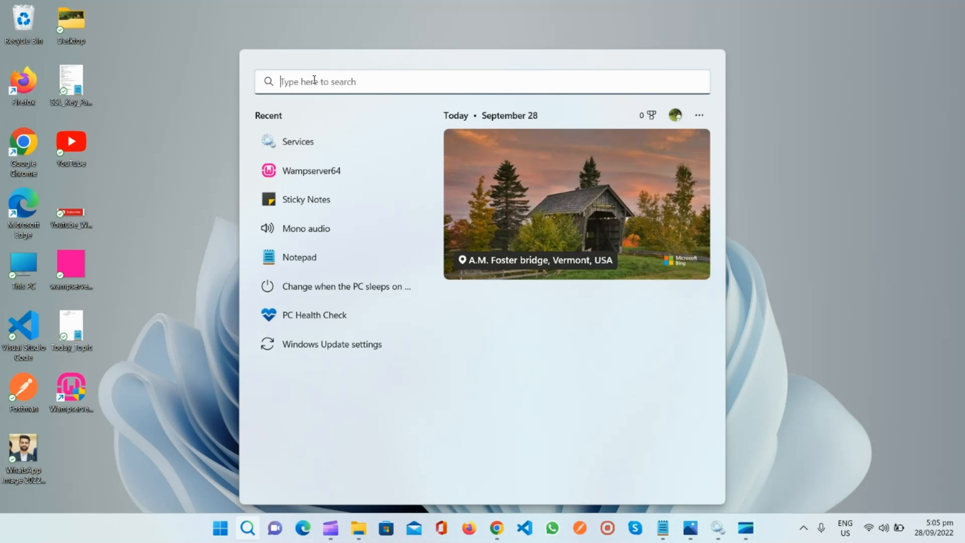
text(servi)
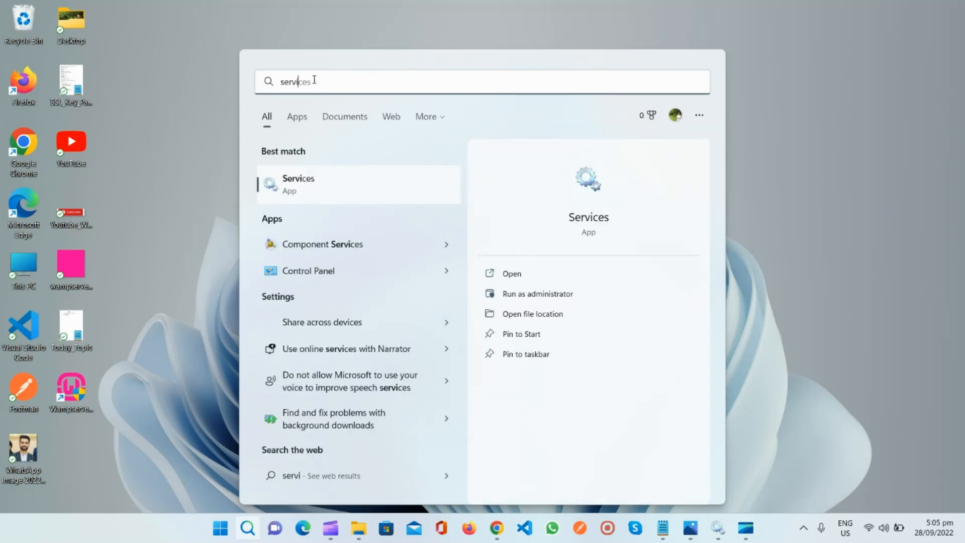
key(Return)
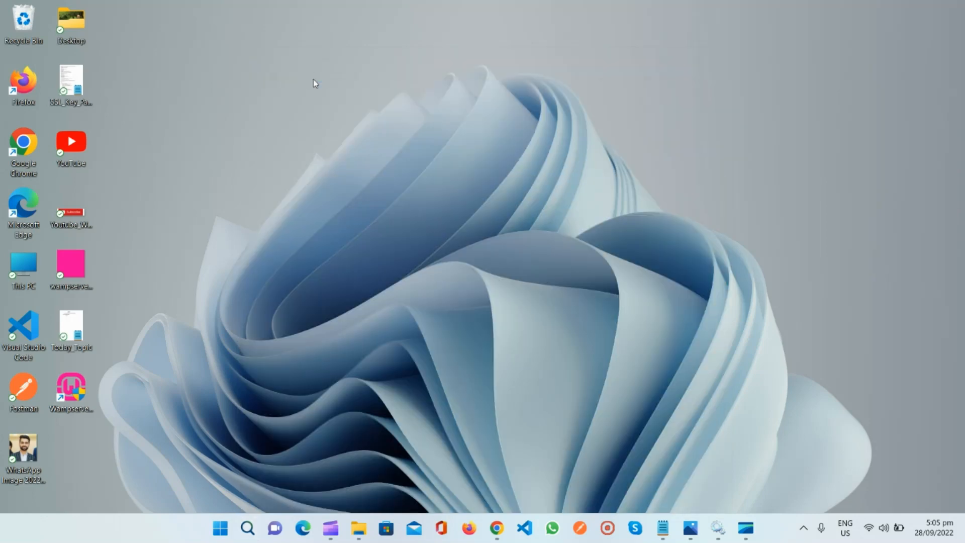
click(245, 123)
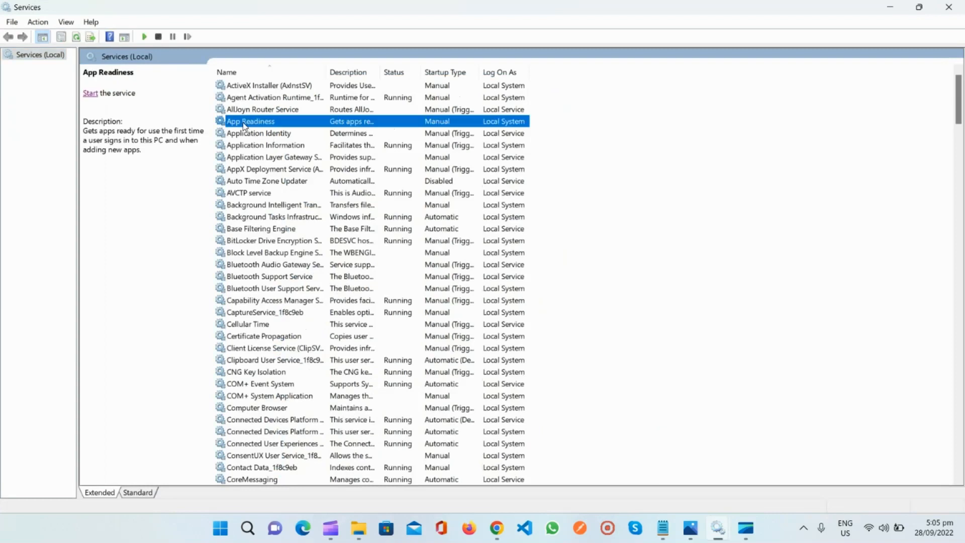
text(wamp)
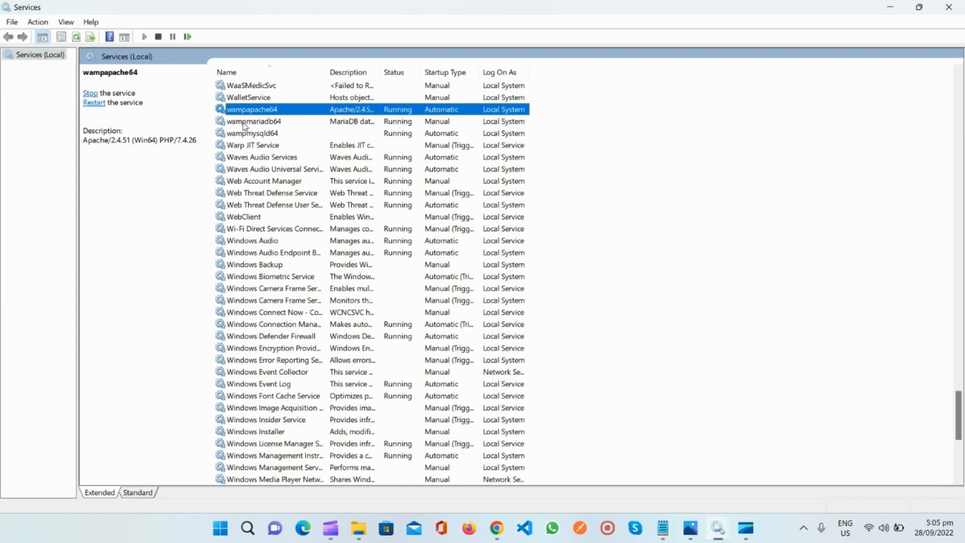
- Set the startup type of the wampapache64 service to Automatic in its properties and confirm
right_click(278, 115)
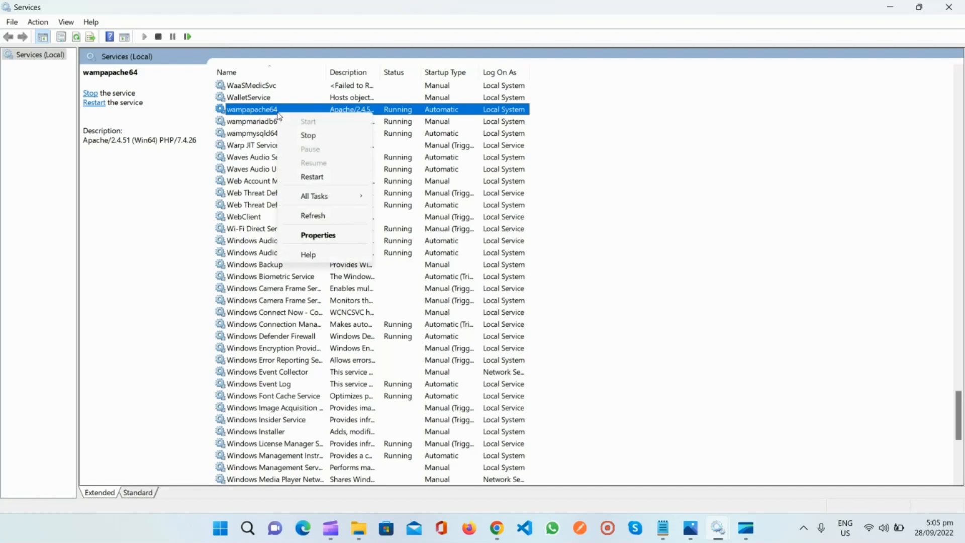
click(318, 243)
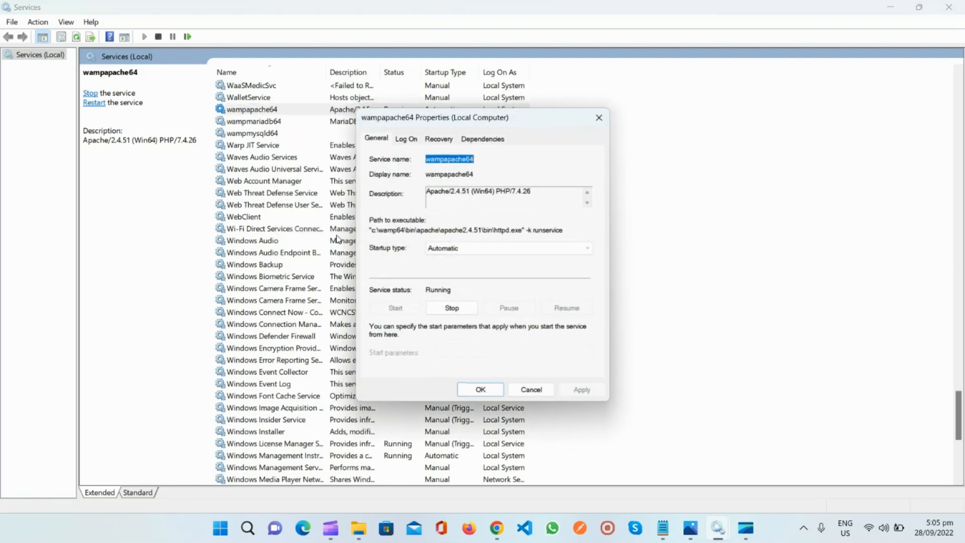
click(474, 247)
click(458, 267)
click(579, 391)
click(480, 390)
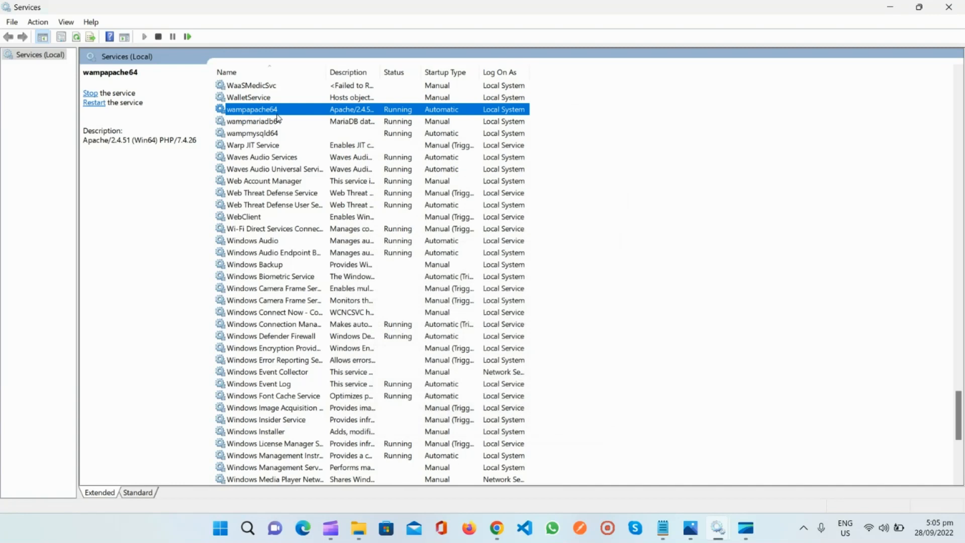
- Set the startup type of the wampmysqld64 service to Automatic in its properties, apply it and confirm
click(276, 135)
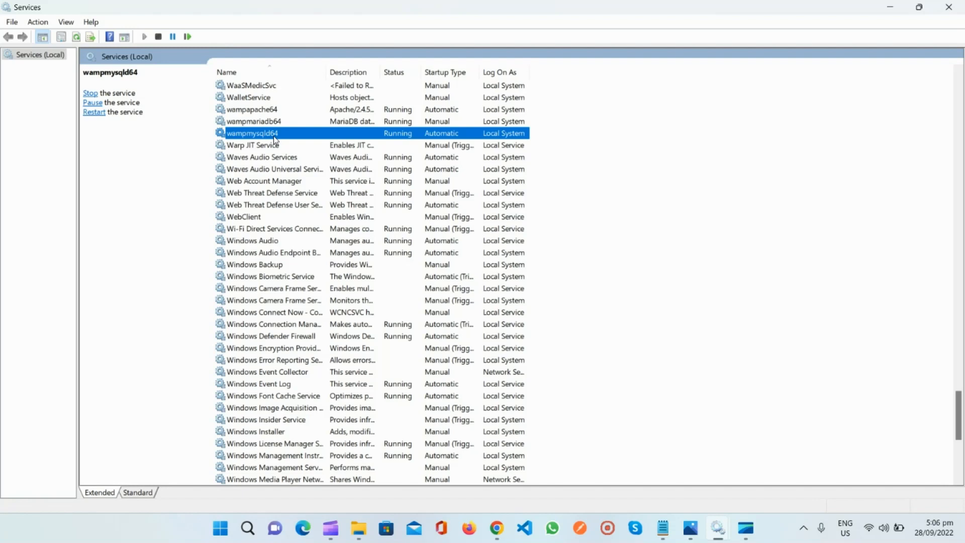
right_click(274, 136)
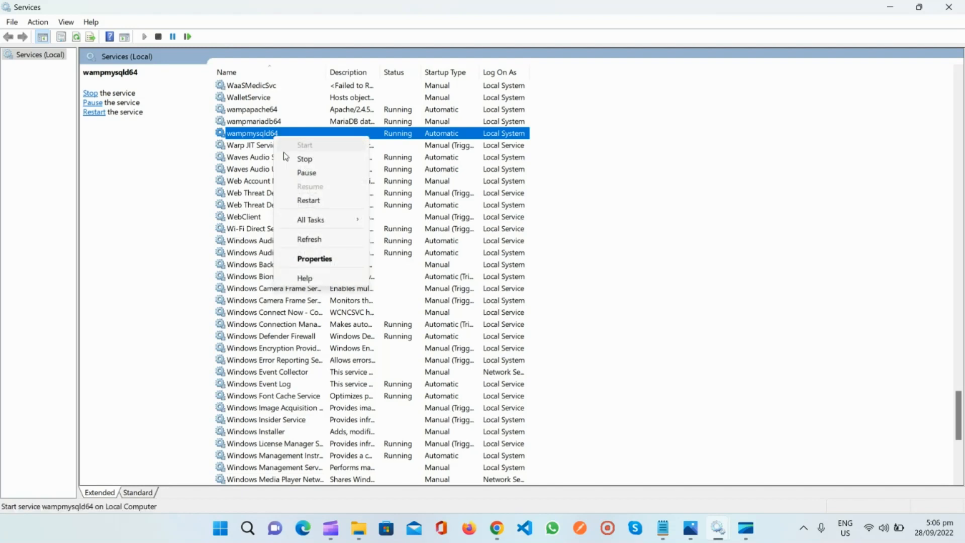
click(331, 258)
click(513, 249)
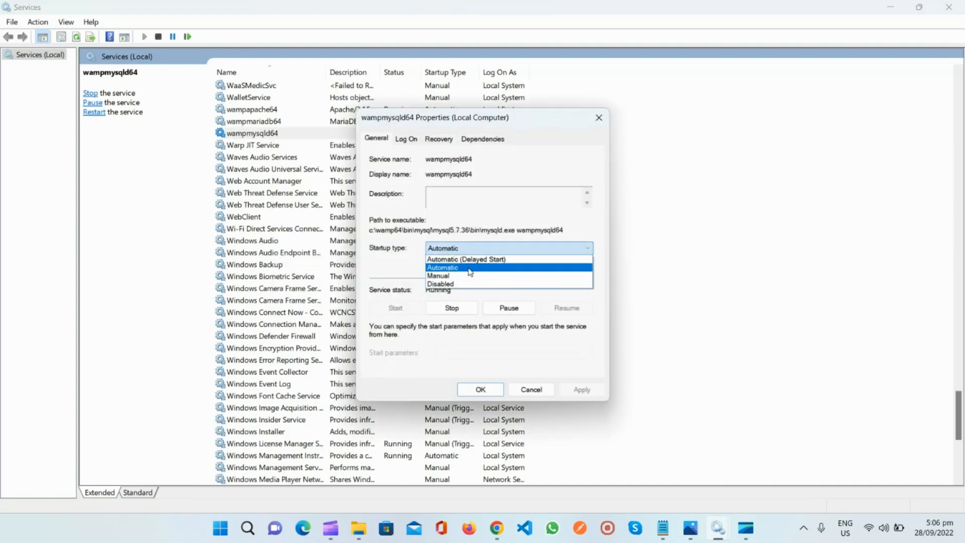
click(459, 268)
click(581, 389)
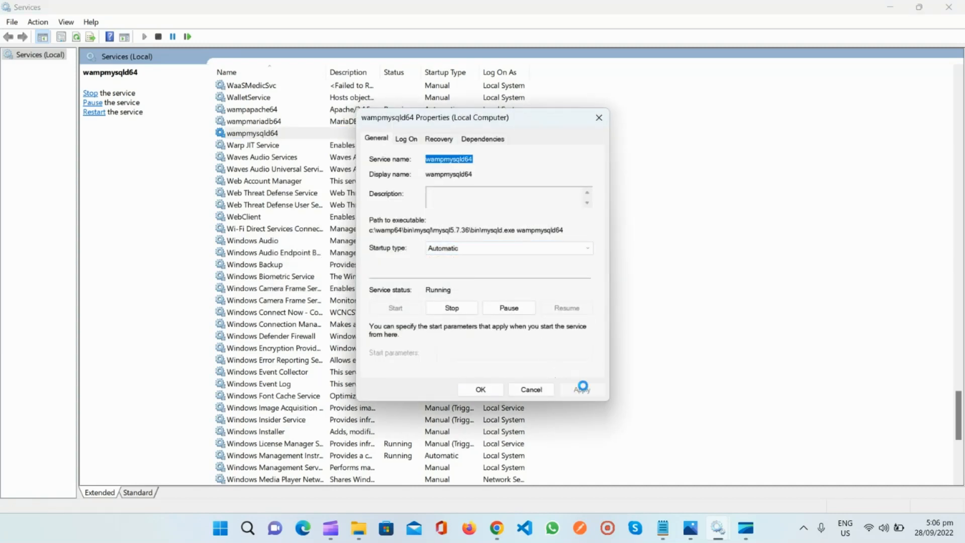
click(493, 389)
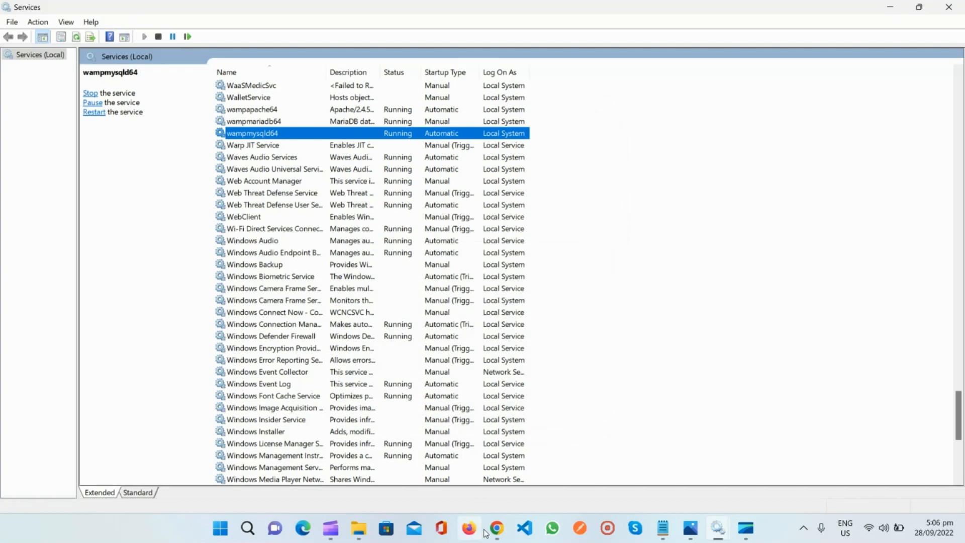
- Switch to Chrome, load localhost in a new tab and open the PhpMyAdmin 5.1.1 alias from the Wampserver homepage
mouse_move(492, 533)
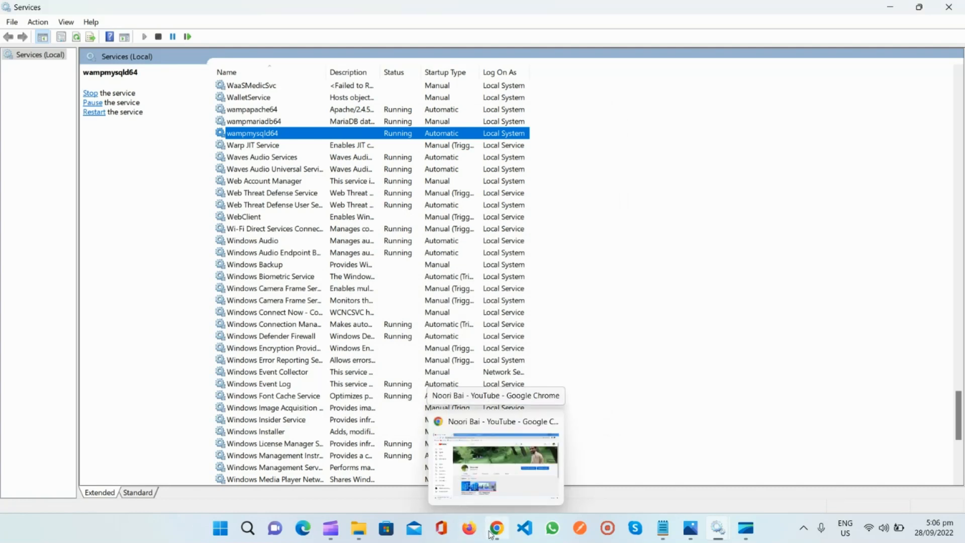
click(492, 530)
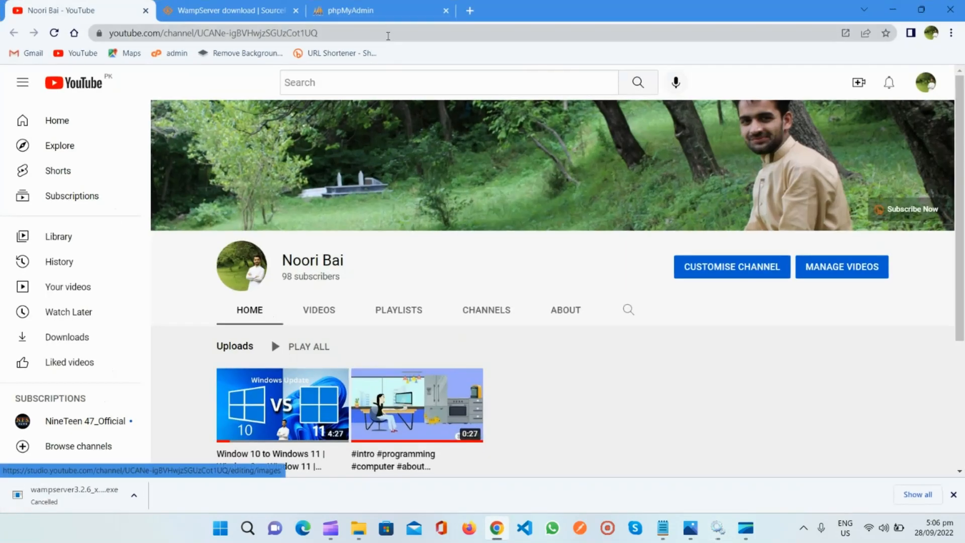
click(469, 10)
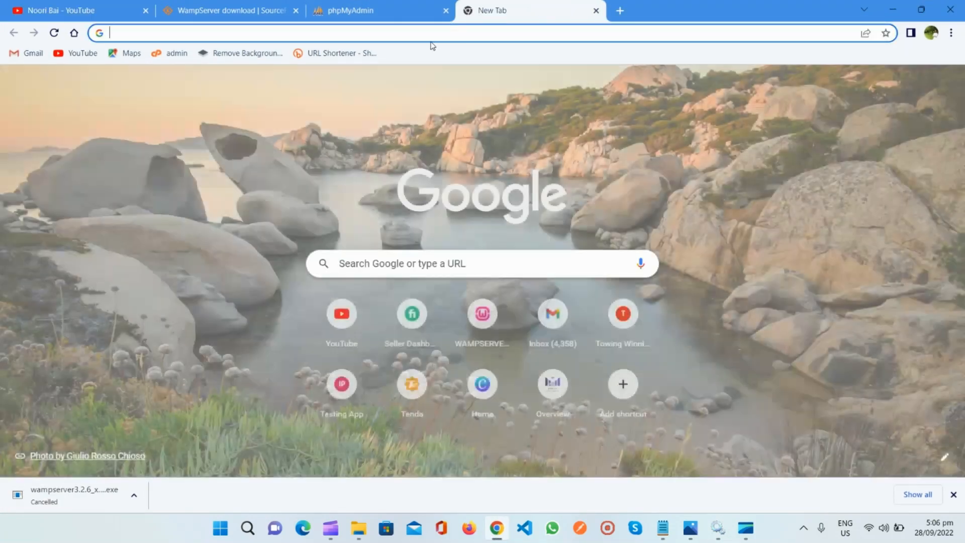
text(localhost)
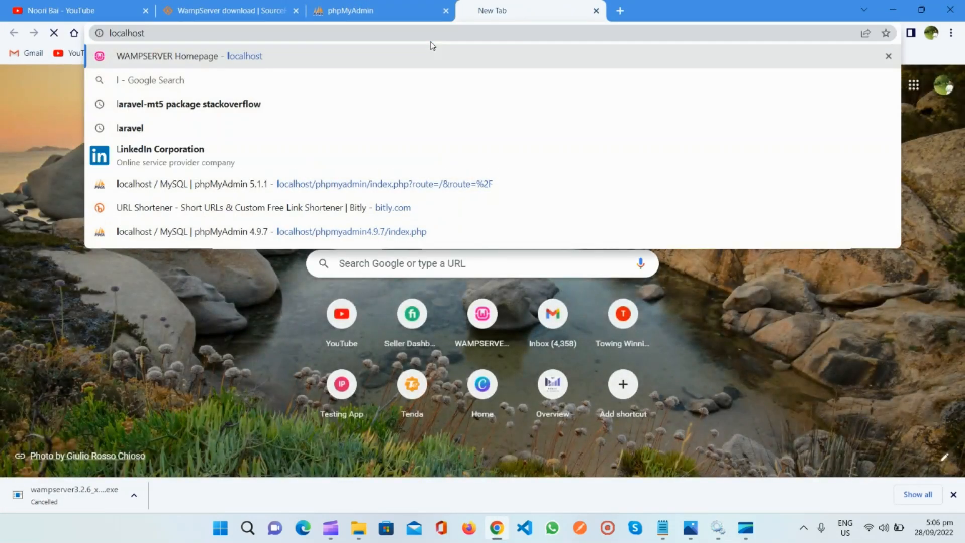
key(Return)
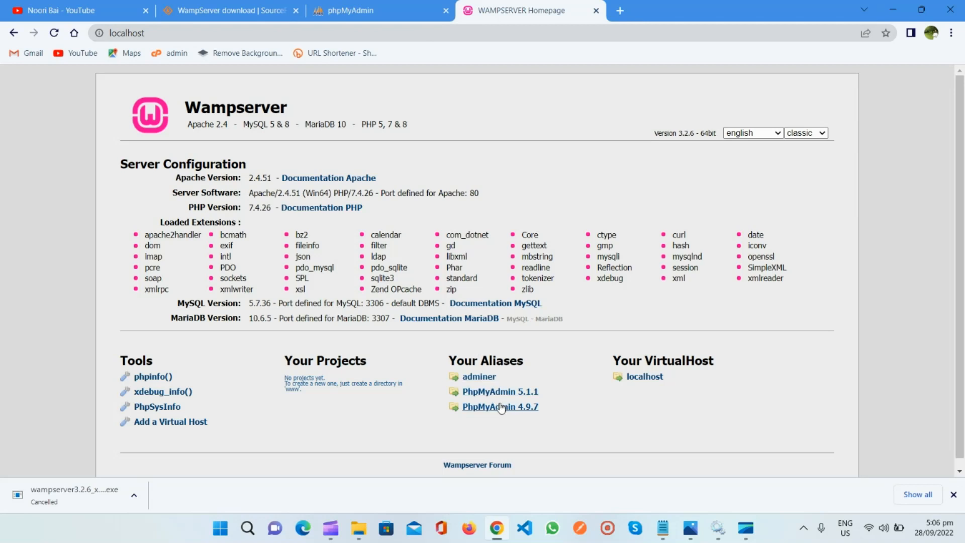
click(474, 393)
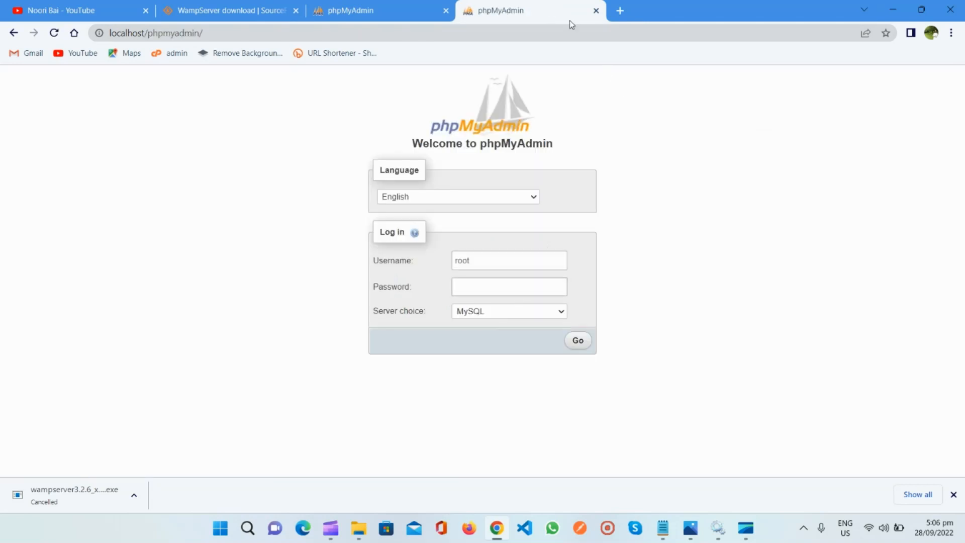